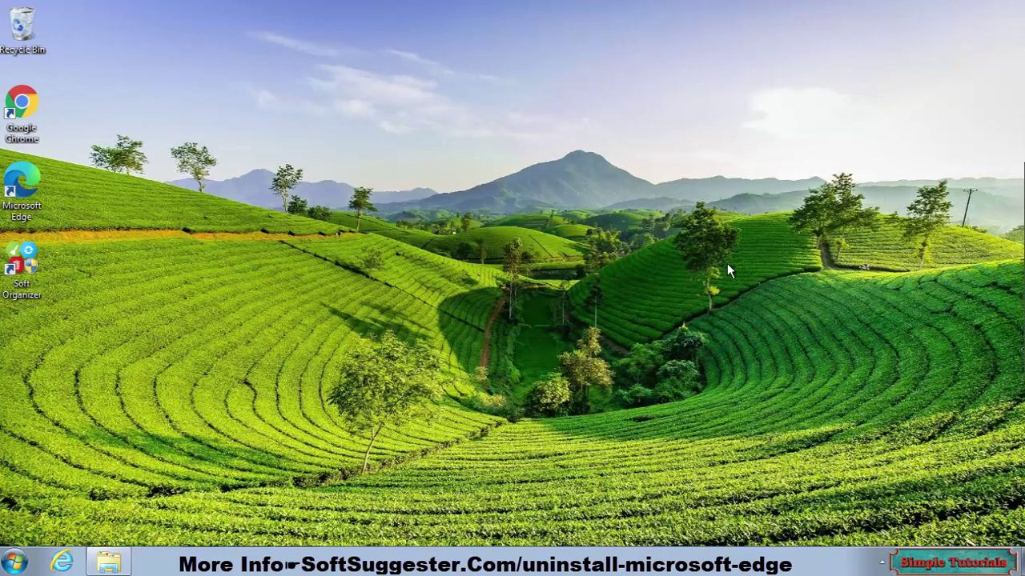
drag(727, 263, 453, 270)
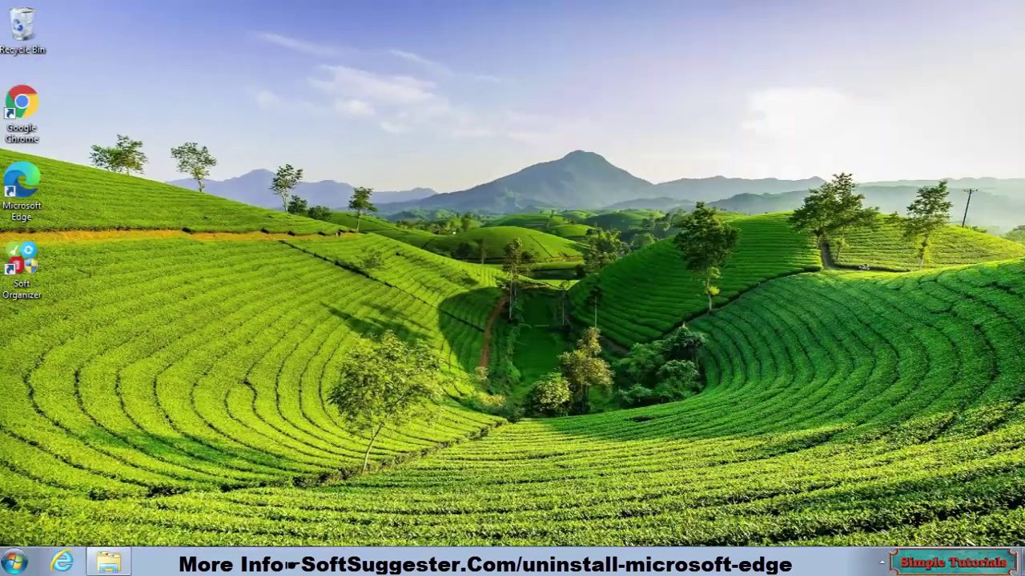
Step: Search Windows for "default", shorten the query to "def", and open Default Programs
click(14, 559)
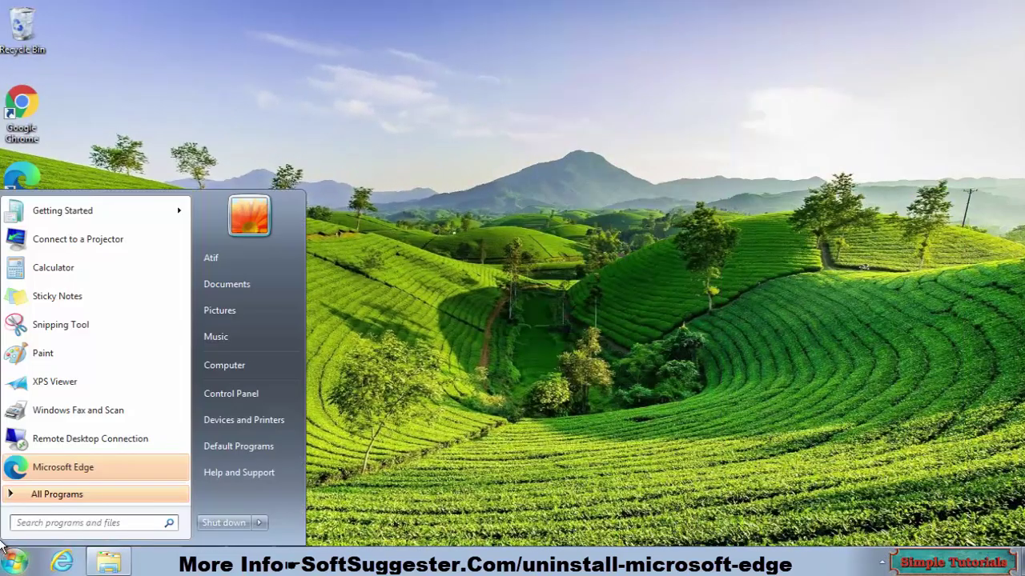
text(de)
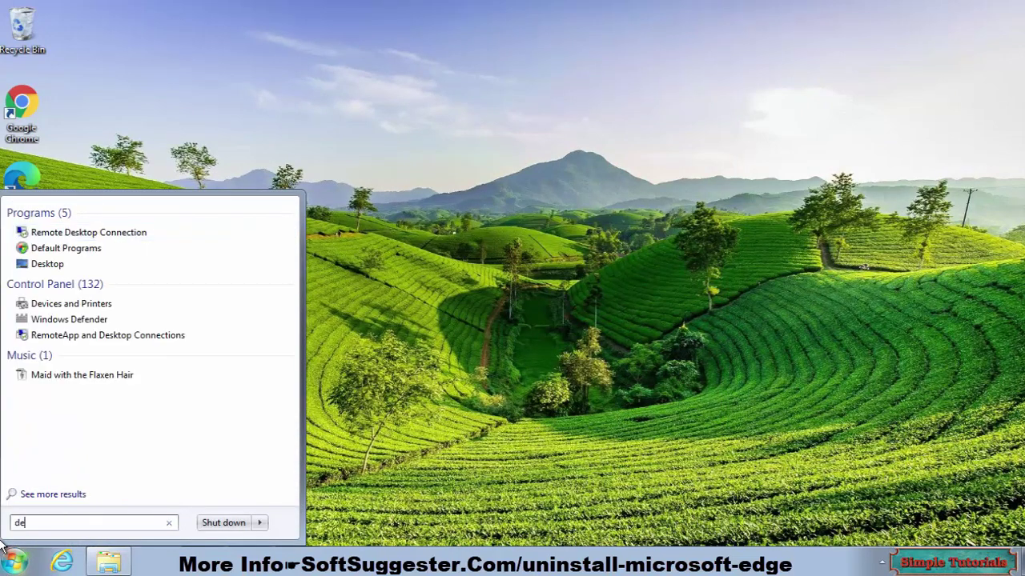
text(fault)
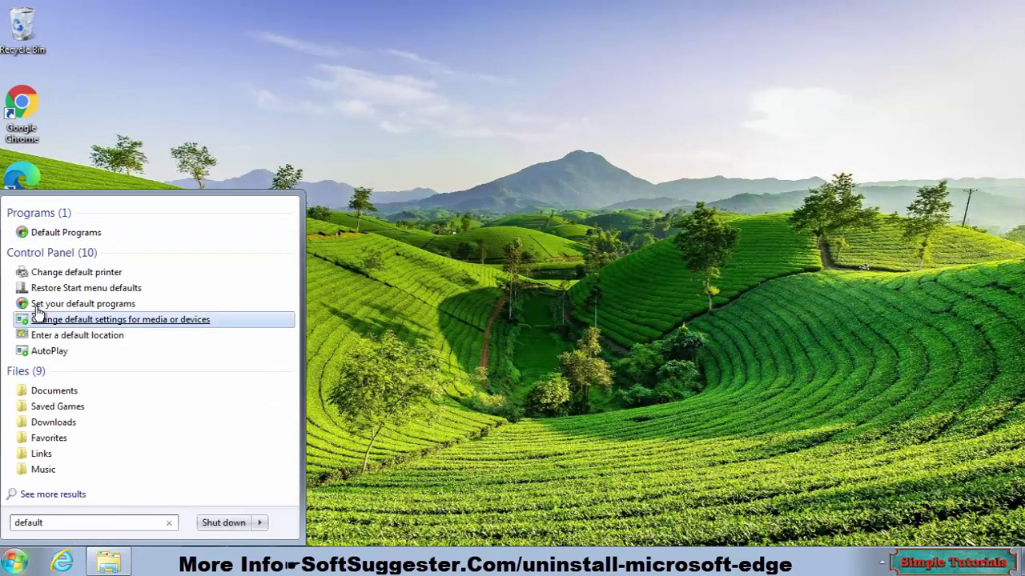
key(BackSpace)
key(BackSpace)
key(BackSpace)
key(BackSpace)
key(BackSpace)
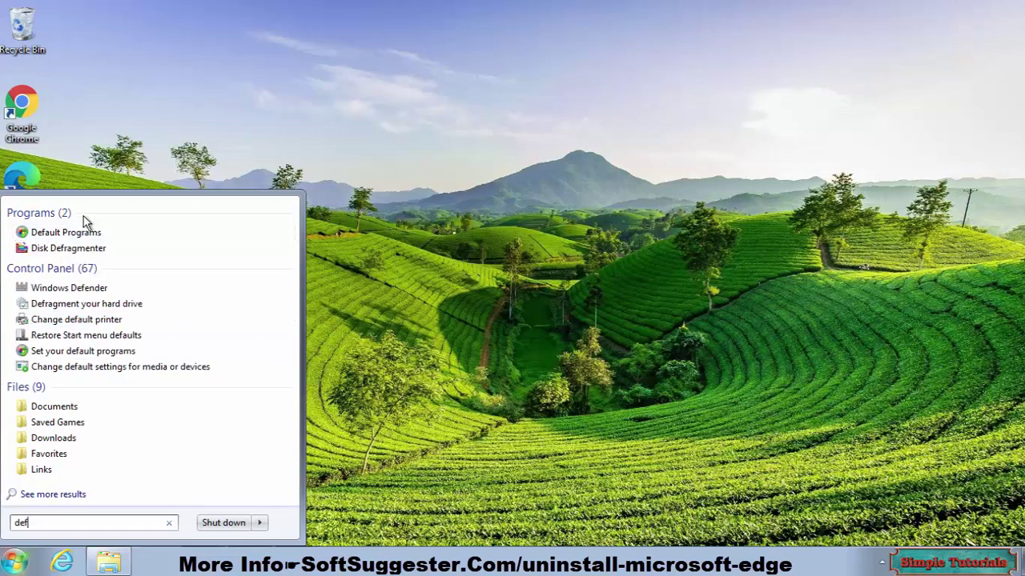
click(66, 232)
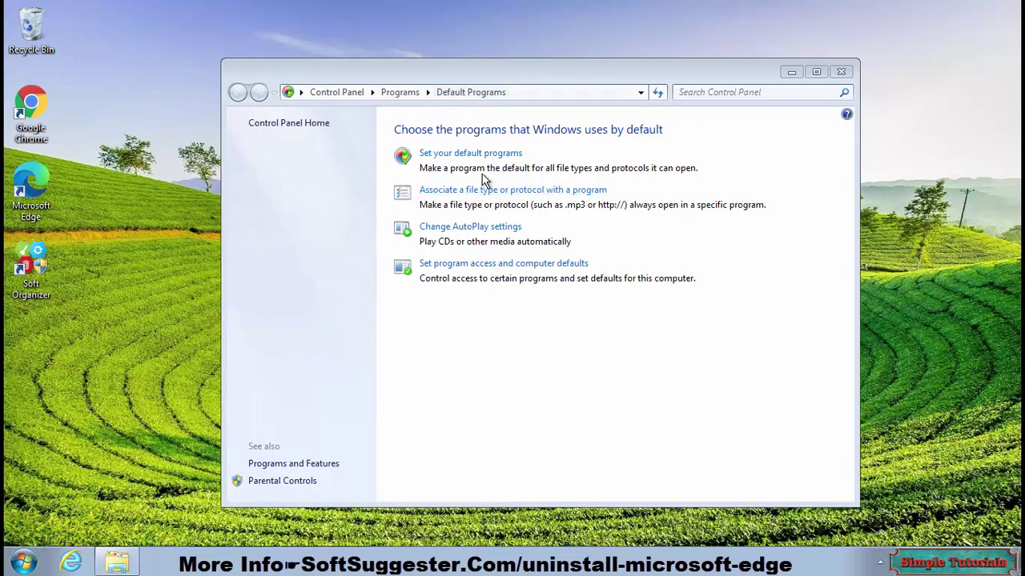
Step: Set Google Chrome as the default program for all file types and protocols it can open, and close the settings window
click(445, 155)
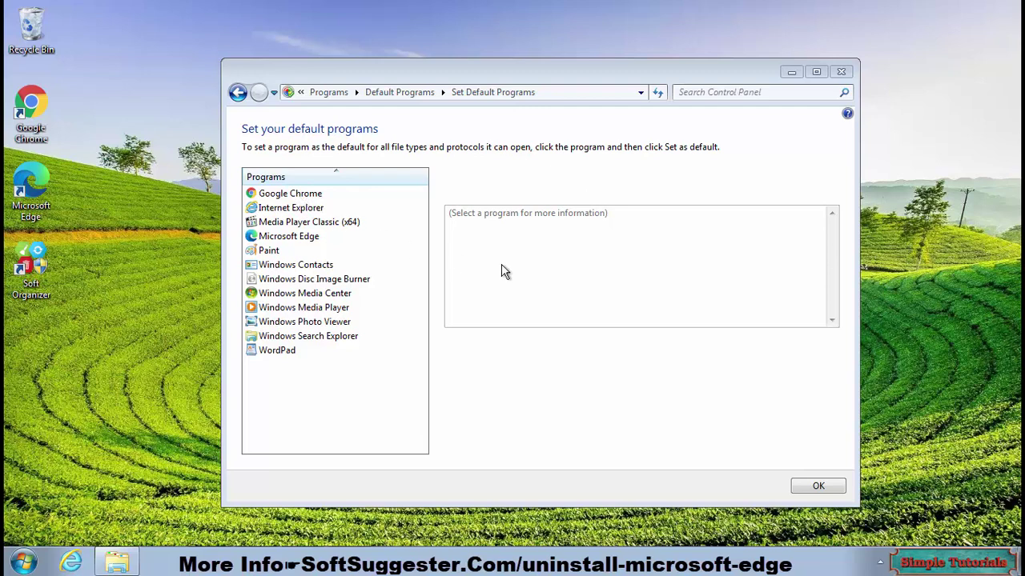
click(285, 194)
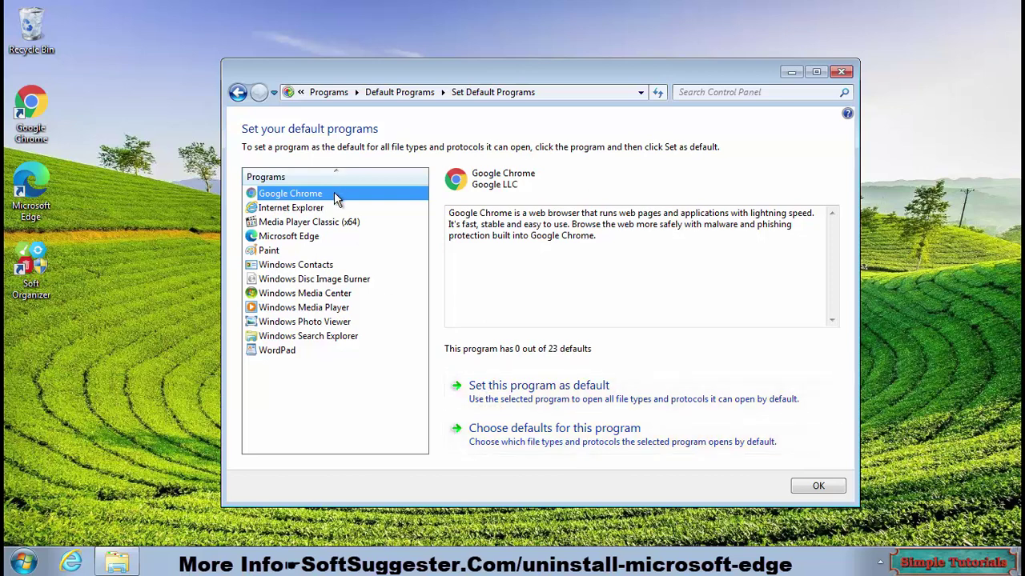
click(509, 401)
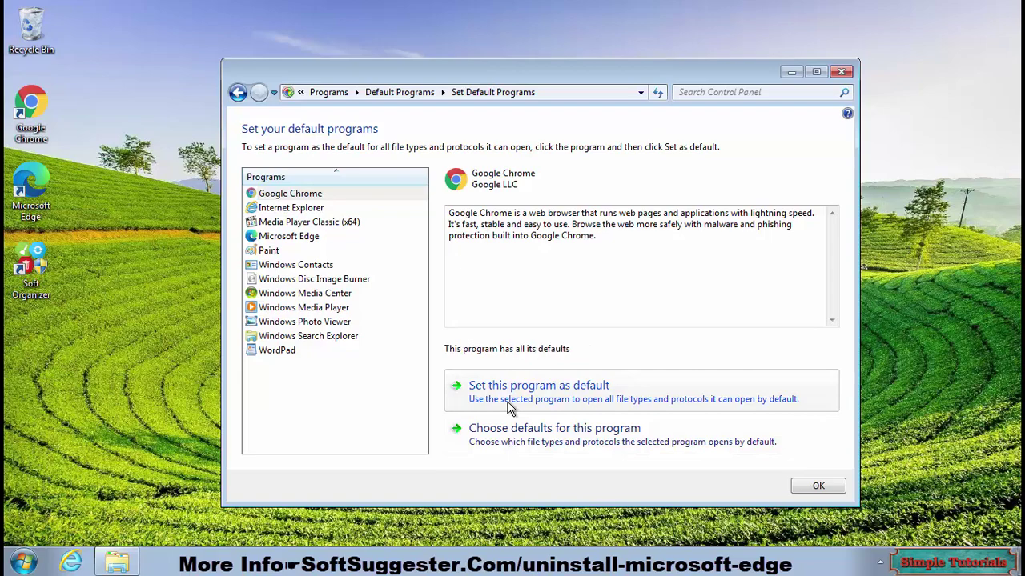
click(823, 487)
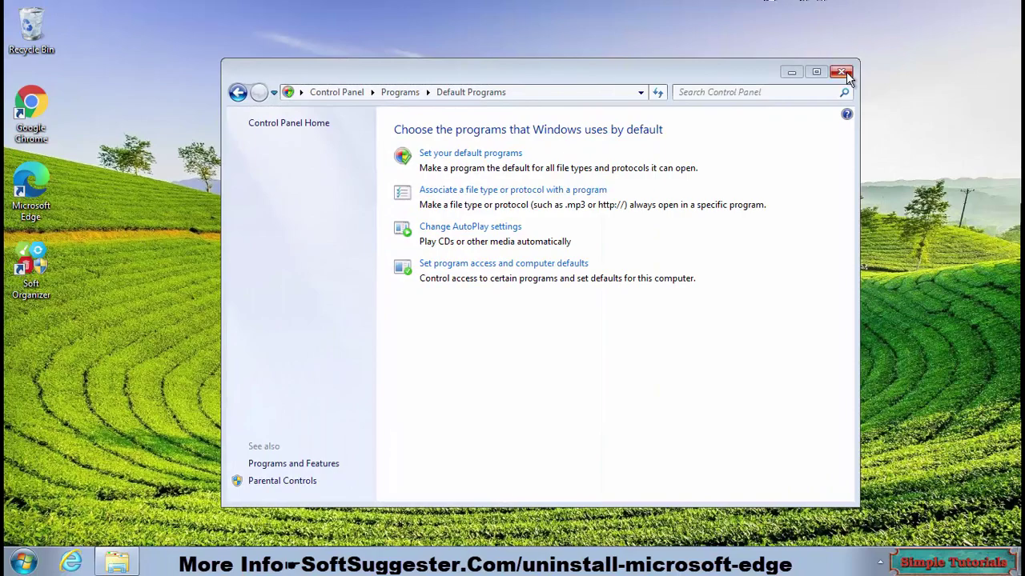
click(841, 72)
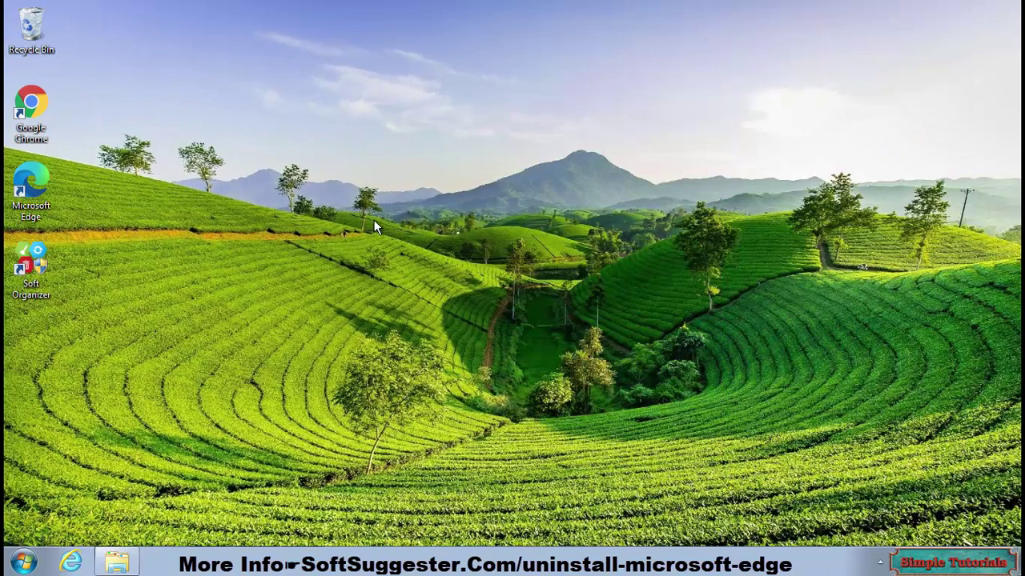
drag(374, 221, 737, 526)
Step: Open Control Panel, show its items as small icons, and open Programs and Features
click(35, 558)
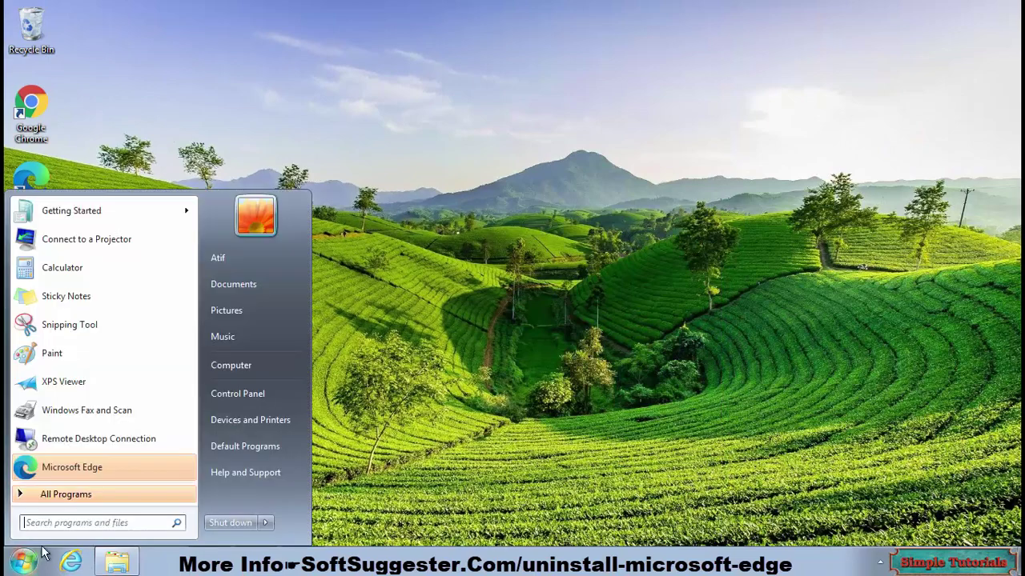
click(251, 398)
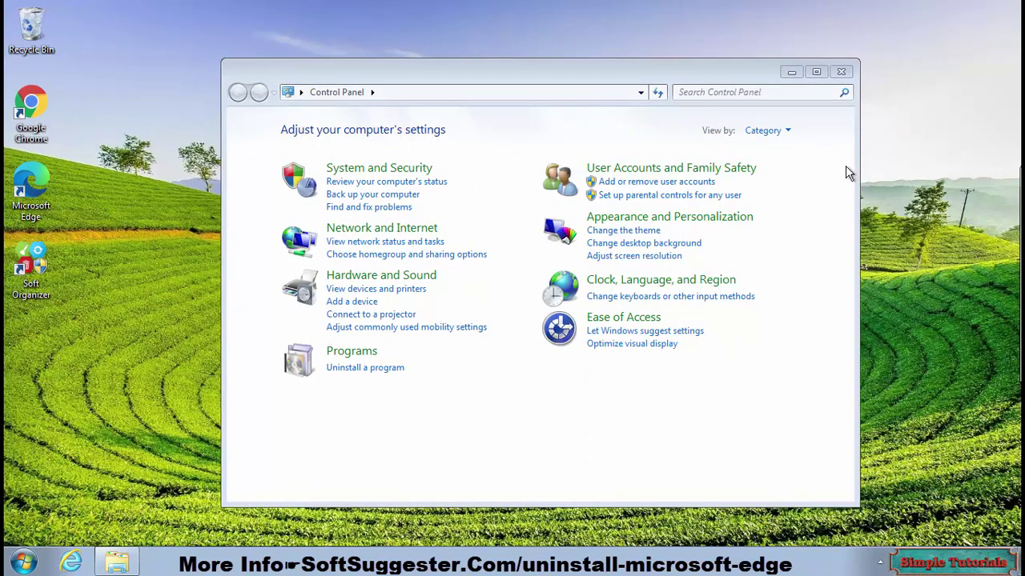
click(784, 131)
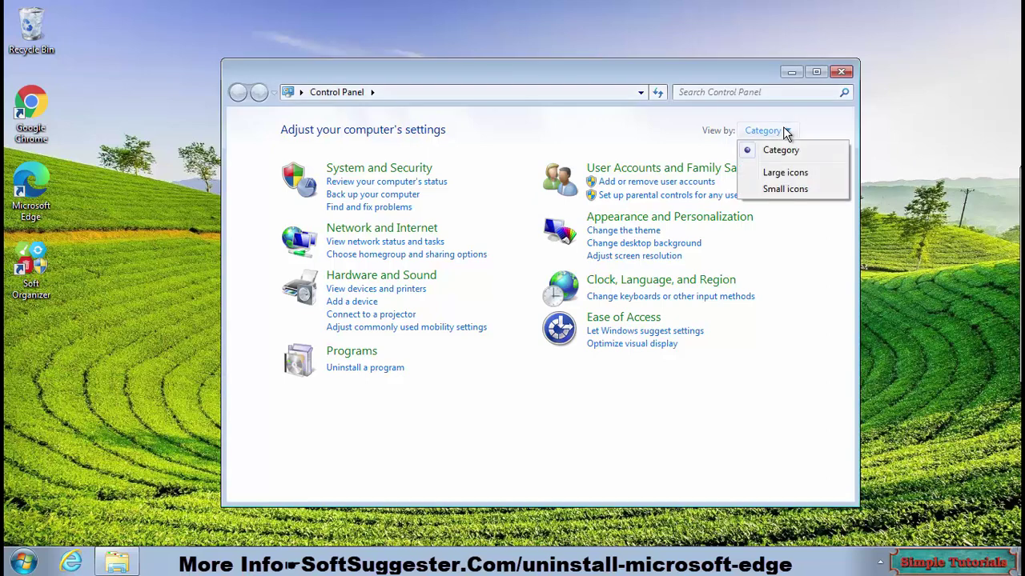
click(803, 189)
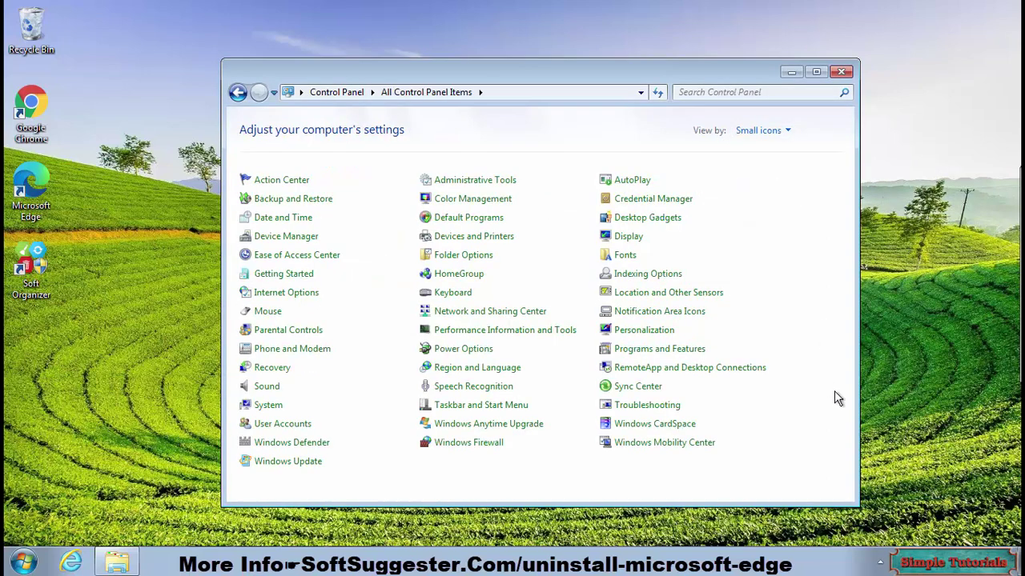
click(623, 352)
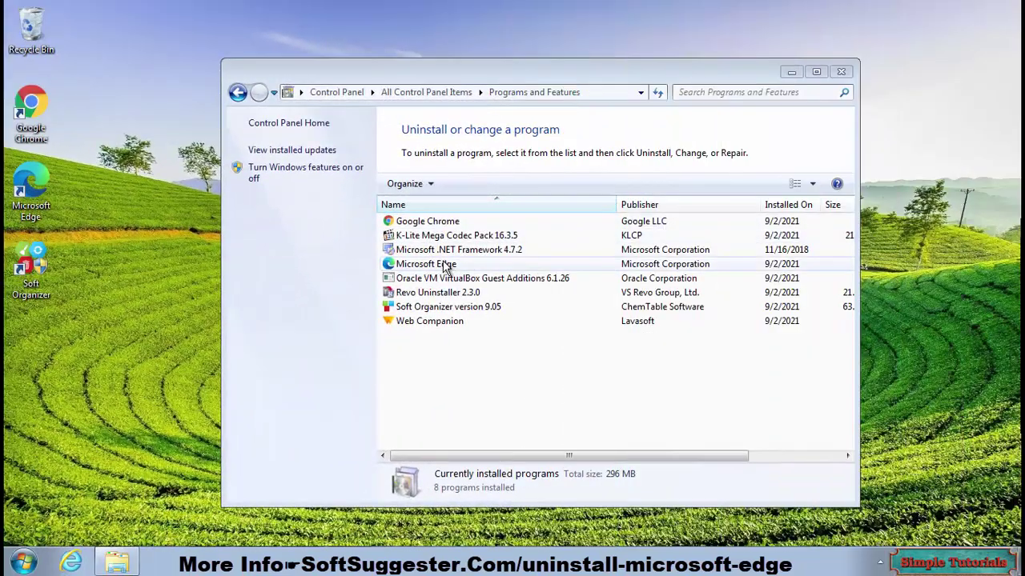
Step: Uninstall Microsoft Edge, also clearing its browsing data and changing the default browser to Google Chrome, and close Programs and Features
click(444, 267)
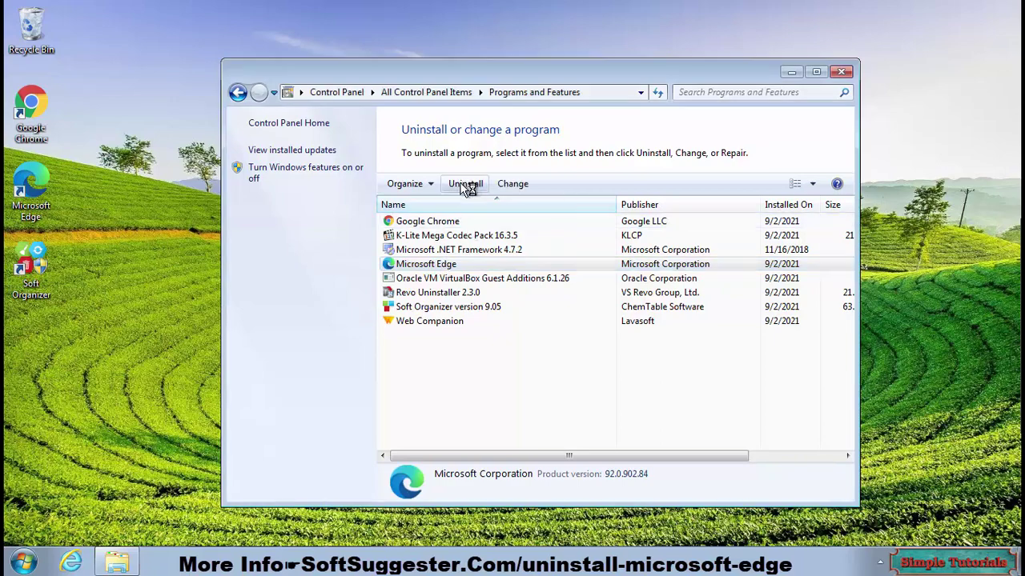
click(466, 187)
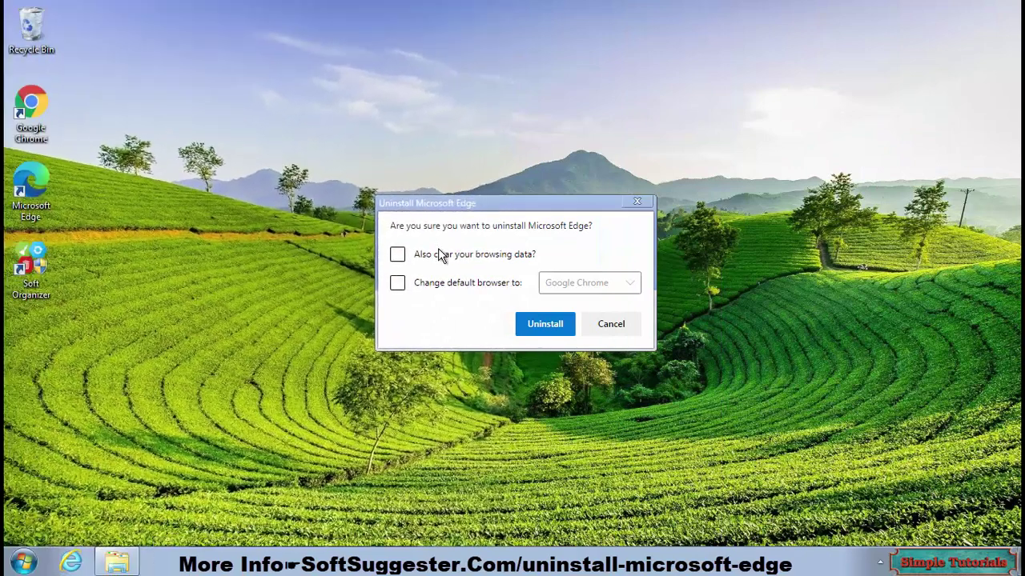
click(451, 281)
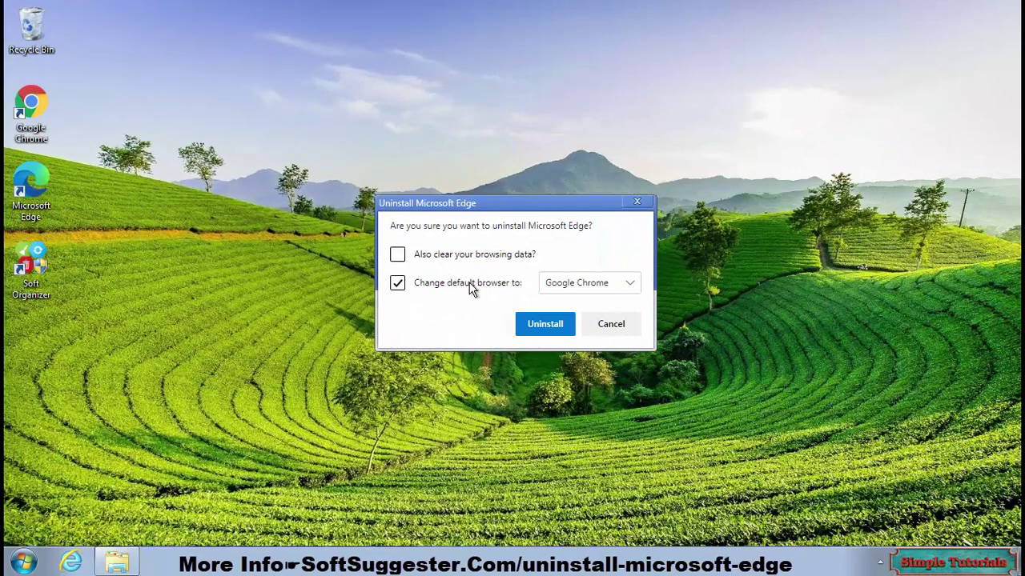
click(595, 285)
click(595, 281)
click(474, 256)
click(538, 328)
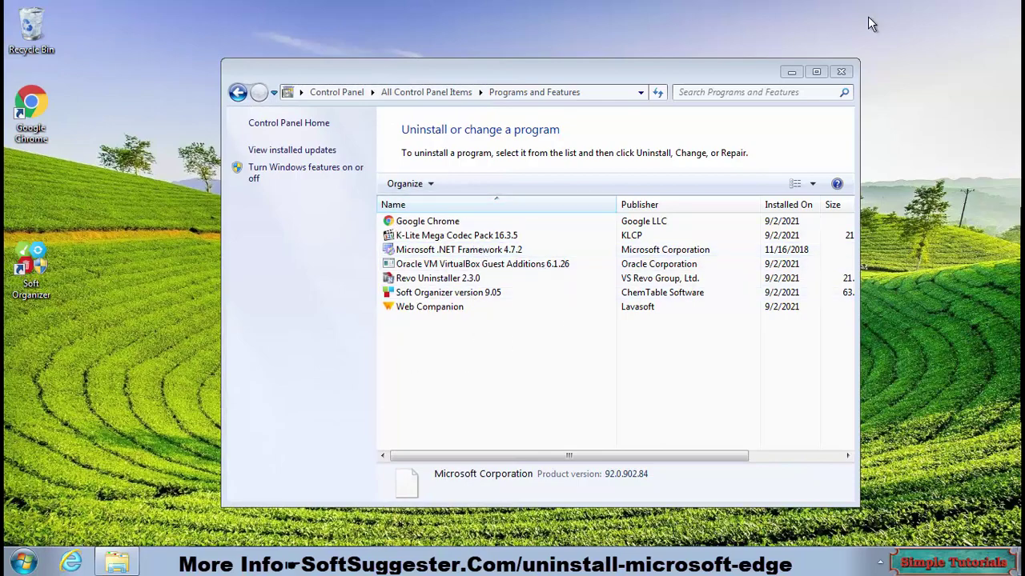
click(841, 71)
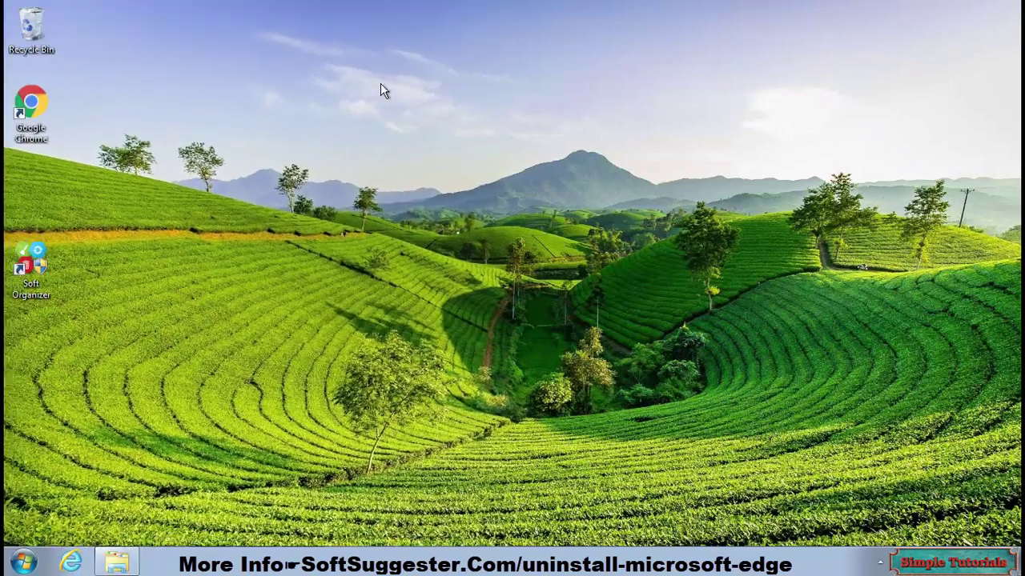
drag(365, 61, 703, 543)
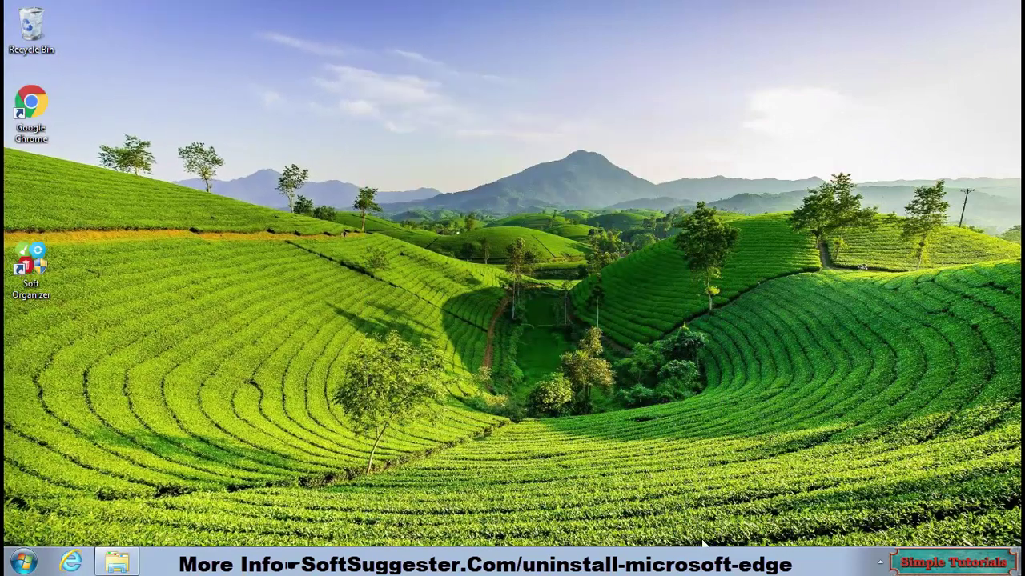